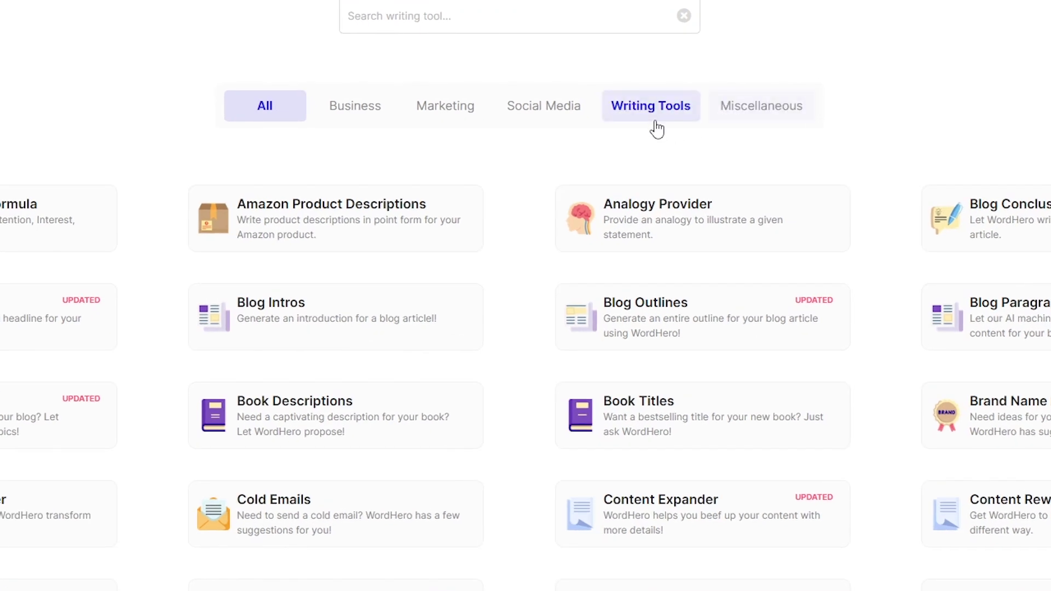
Filter the writing tools and search for 'formula' to surface the copywriting formula tools.
left_click(656, 126)
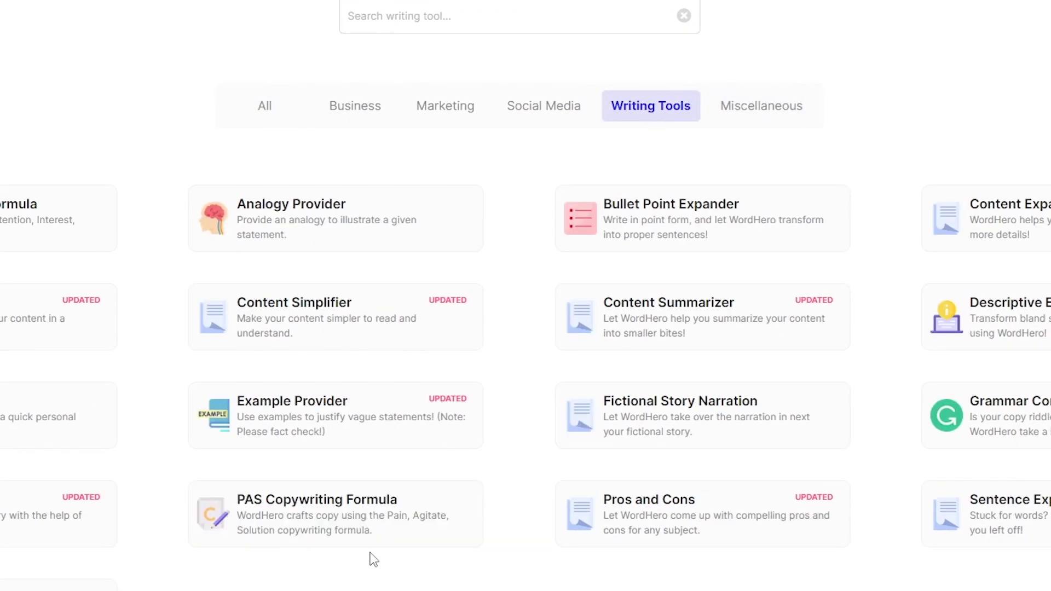
left_click(263, 108)
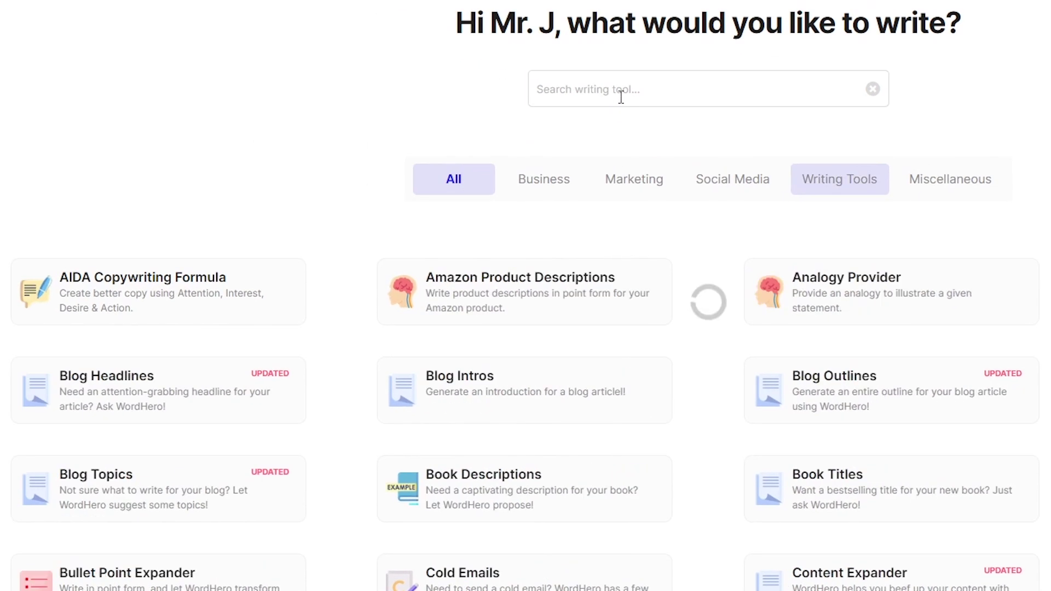
left_click(630, 87)
type("fo")
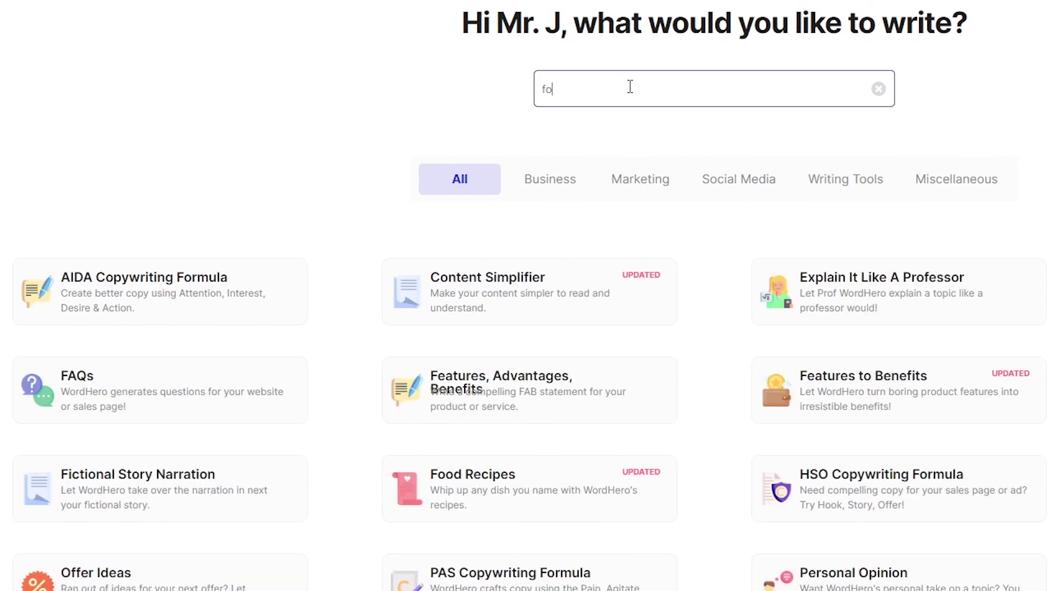
type("rmula")
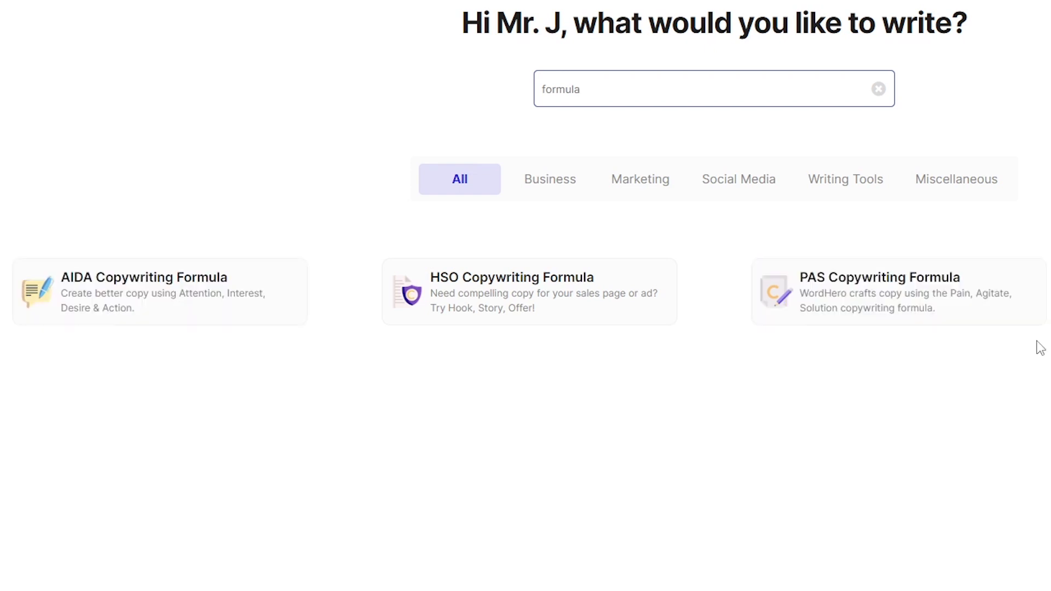
Start the PAS Copywriting Formula tool and describe the product as EasyTravels.com, a travel website.
left_click(951, 327)
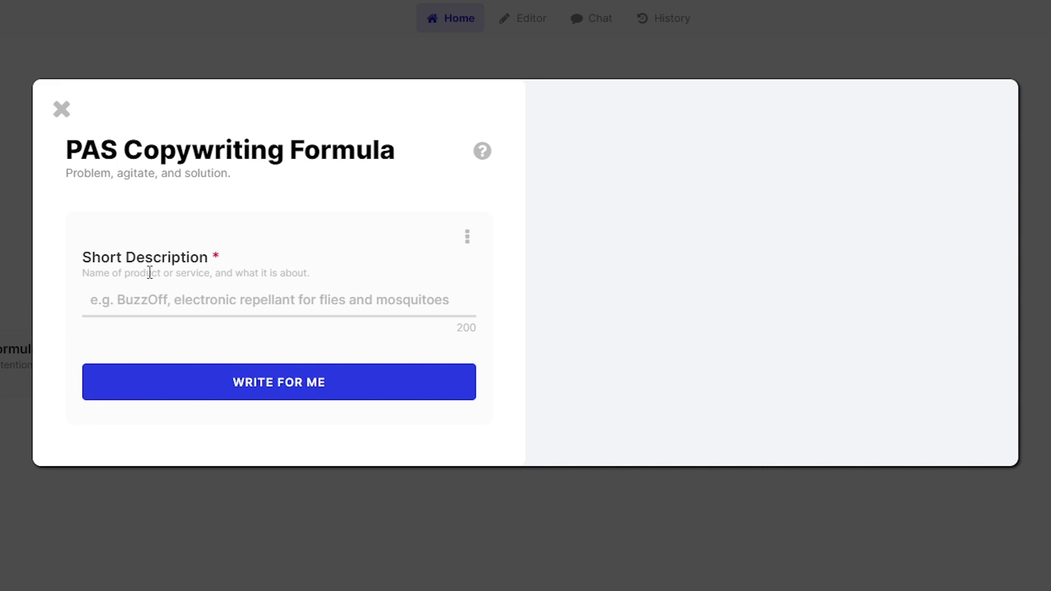
left_click_drag(133, 272, 200, 277)
left_click(201, 276)
left_click(254, 298)
type("EasyTravels.com, a travel website.")
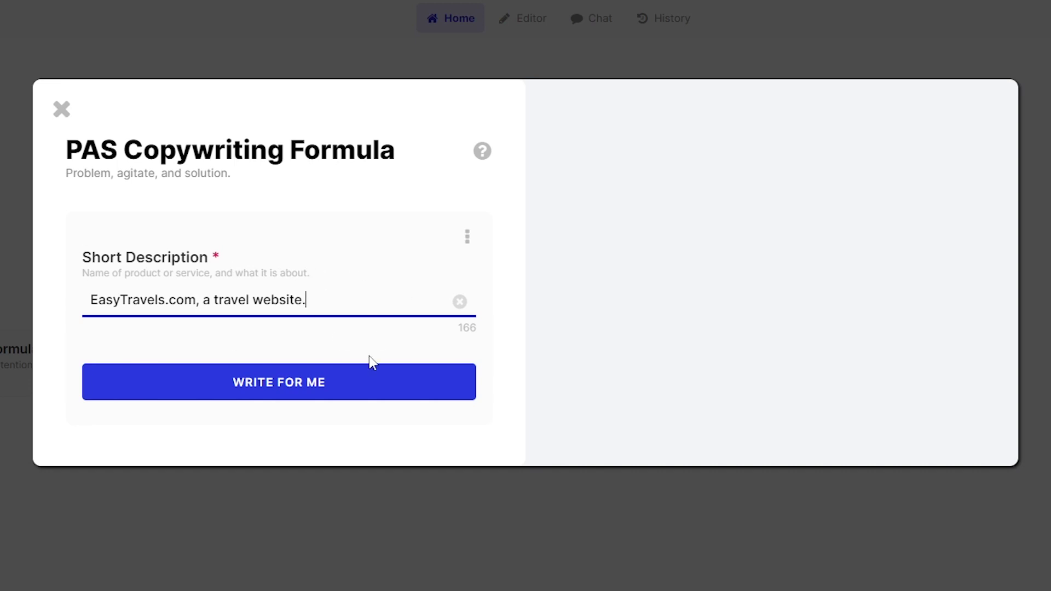
Generate the 257-word PAS ad for EasyTravels.com and copy the resulting text.
left_click(384, 374)
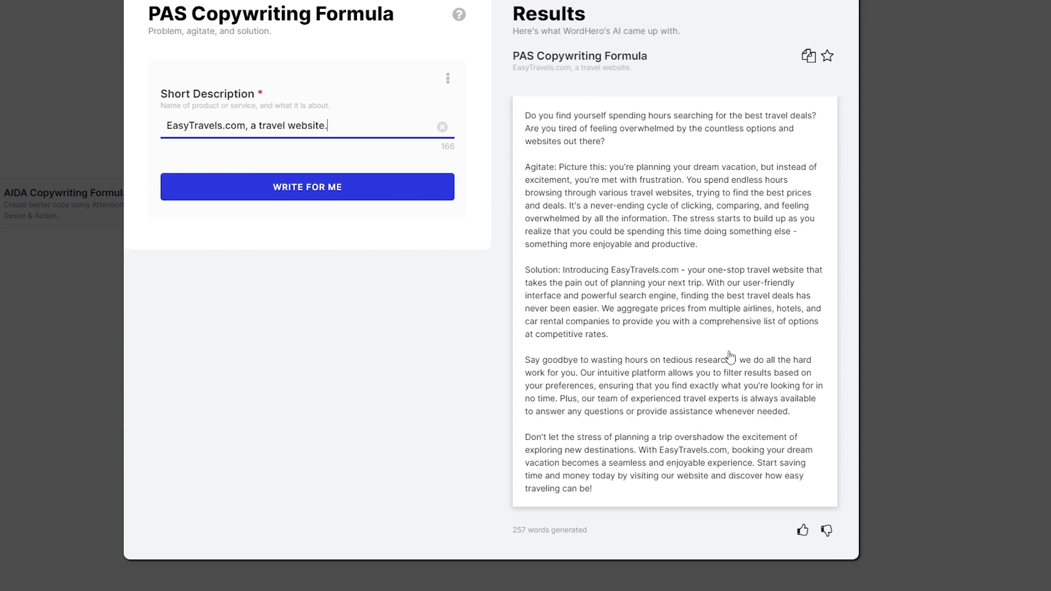
left_click(739, 382)
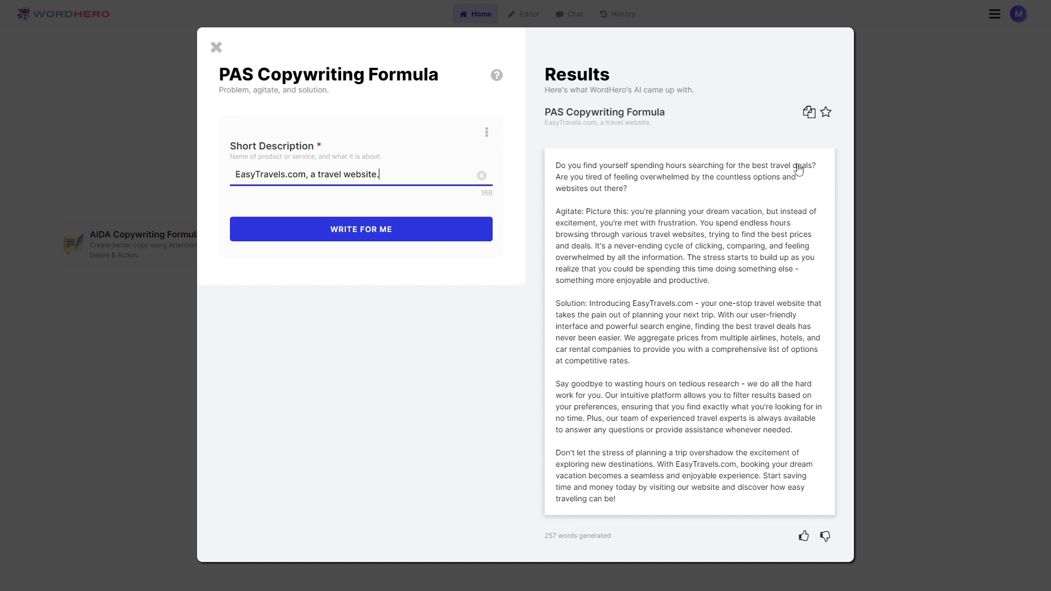
Close the PAS tool and show the Writing Tools sidebar beside the blank editor.
left_click(893, 187)
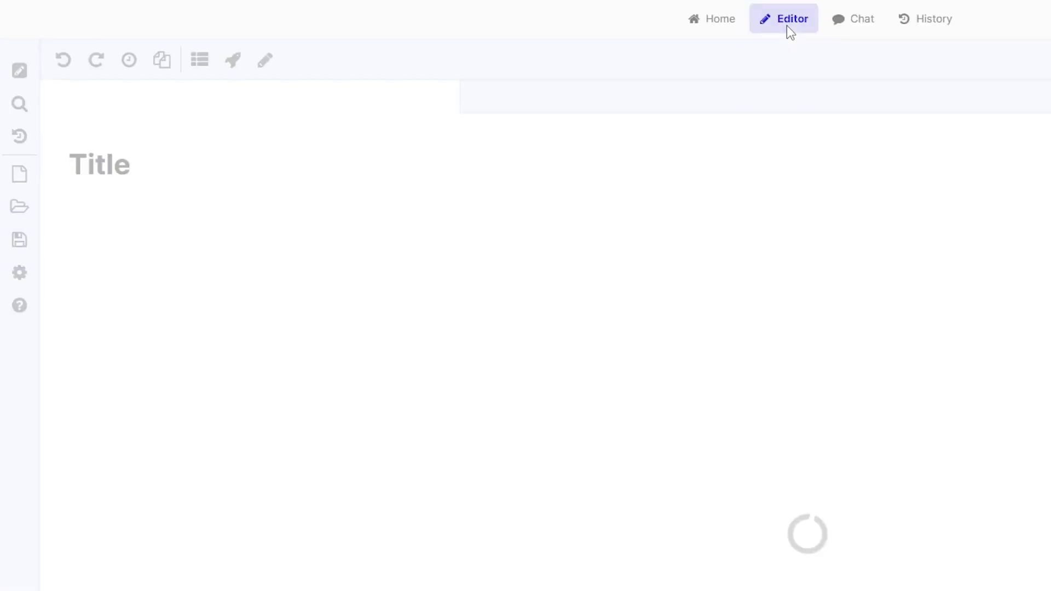
left_click(19, 80)
scroll(230, 575, "down", 5)
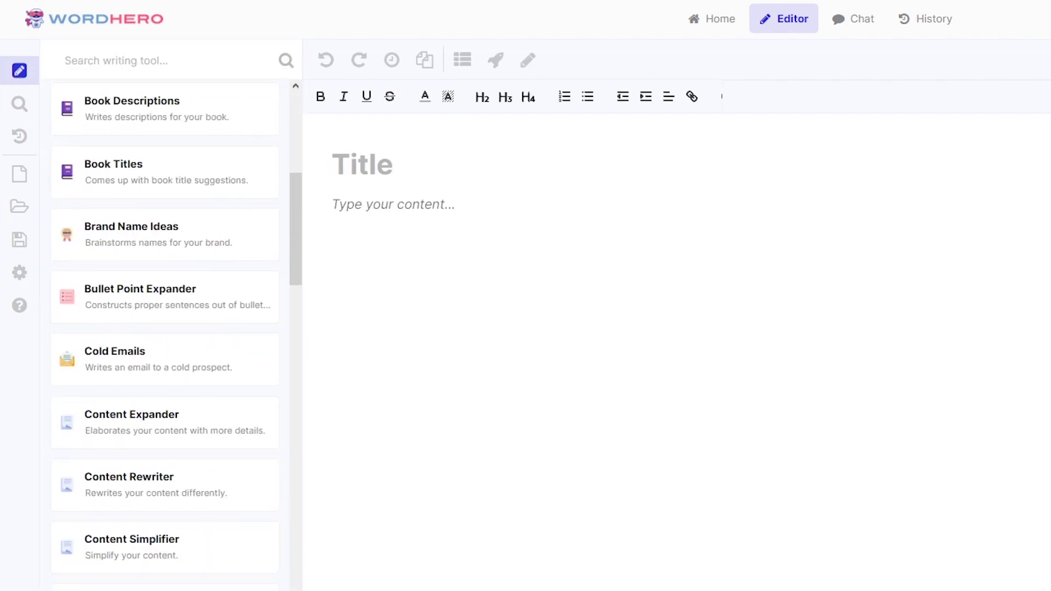
left_click_drag(303, 304, 315, 558)
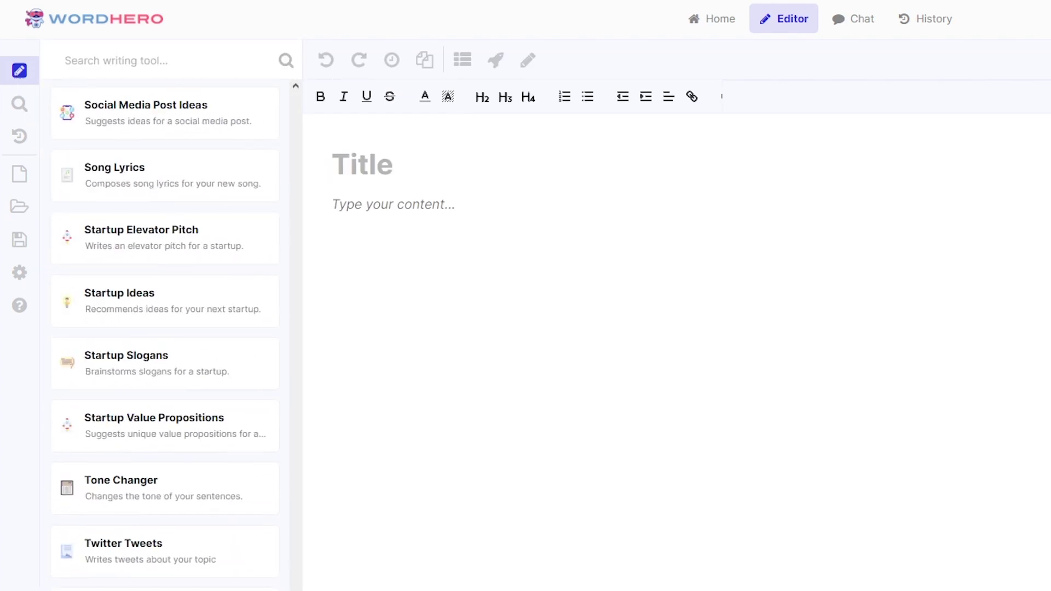
left_click_drag(274, 525, 276, 97)
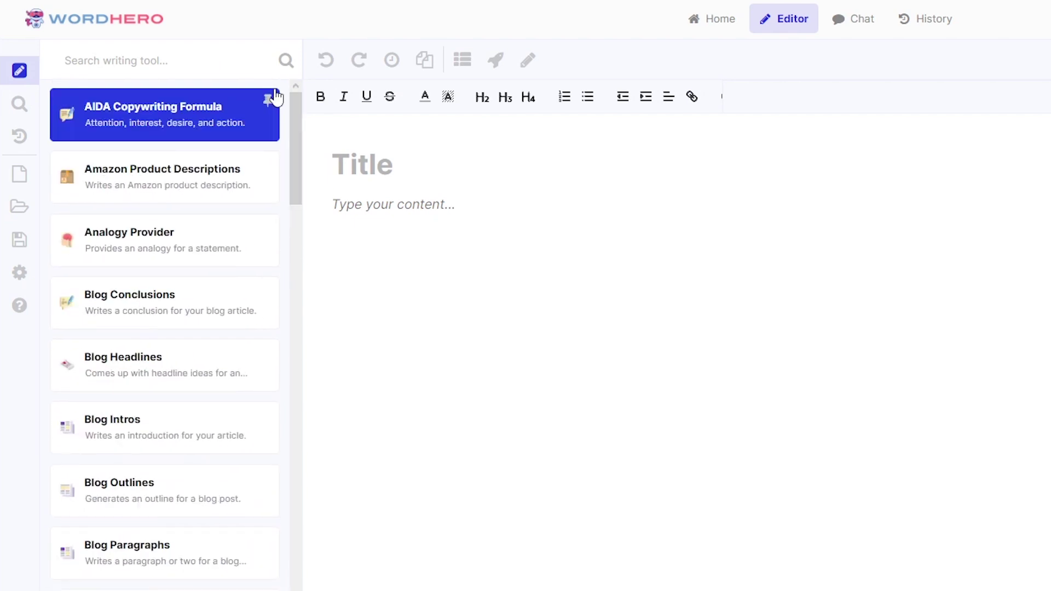
left_click_drag(299, 129, 337, 544)
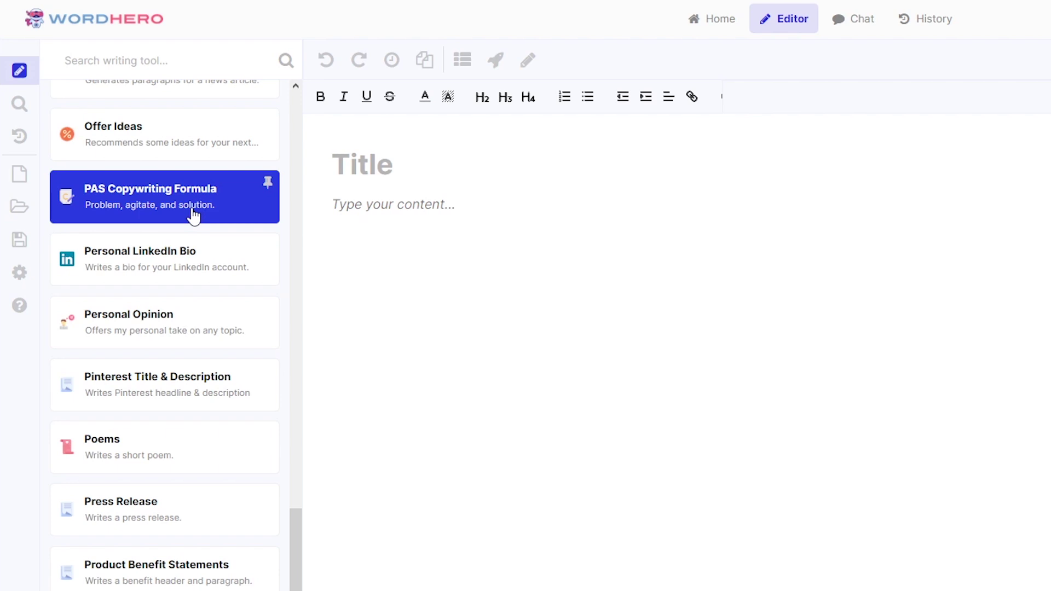
Paste the copied PAS copy into the document's content area.
left_click(458, 271)
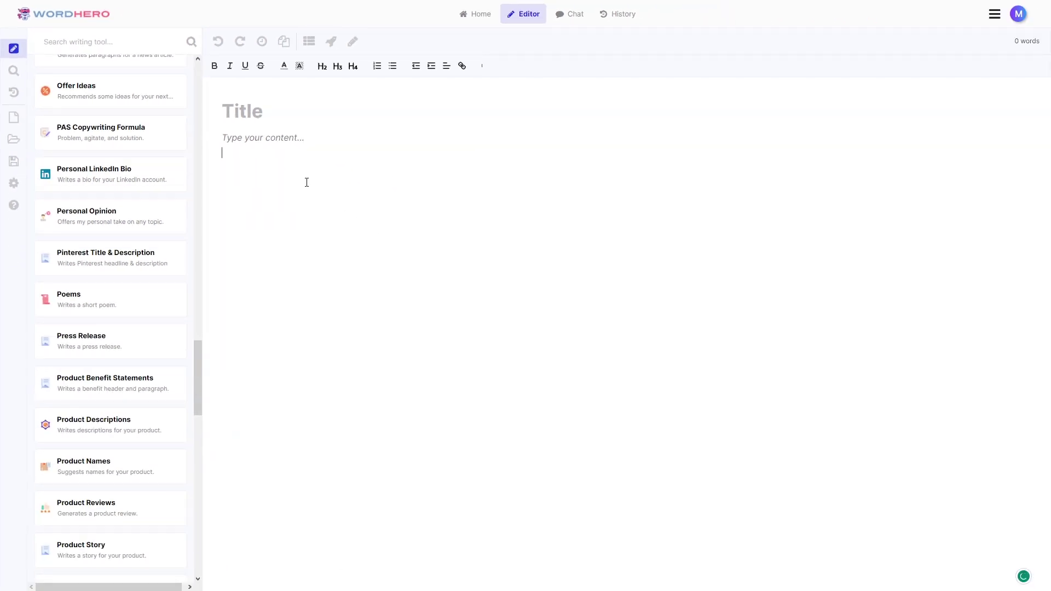
key("ctrl+v")
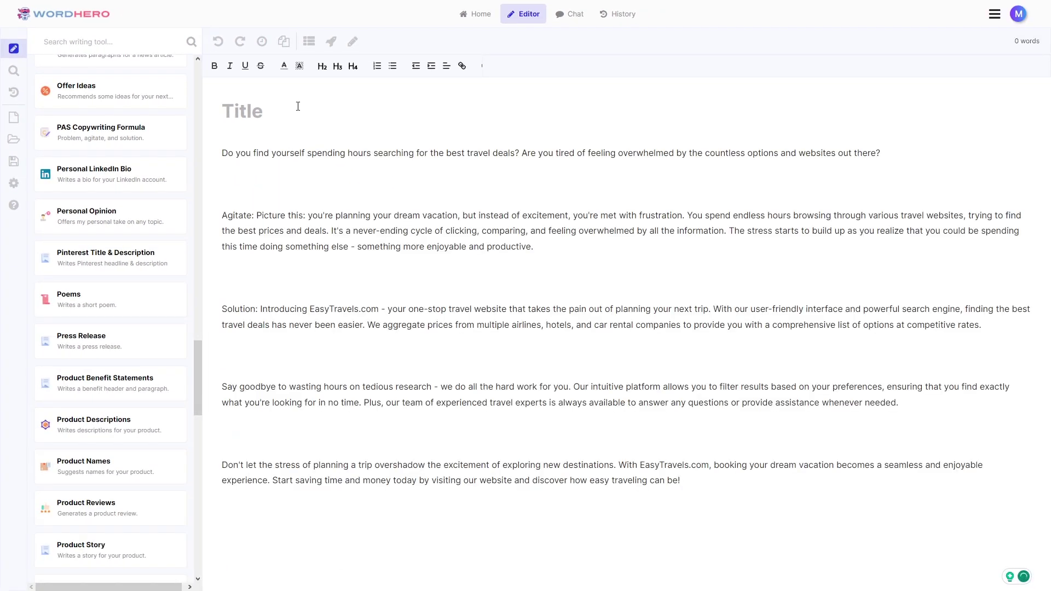
left_click(272, 111)
left_click(604, 183)
mouse_move(320, 245)
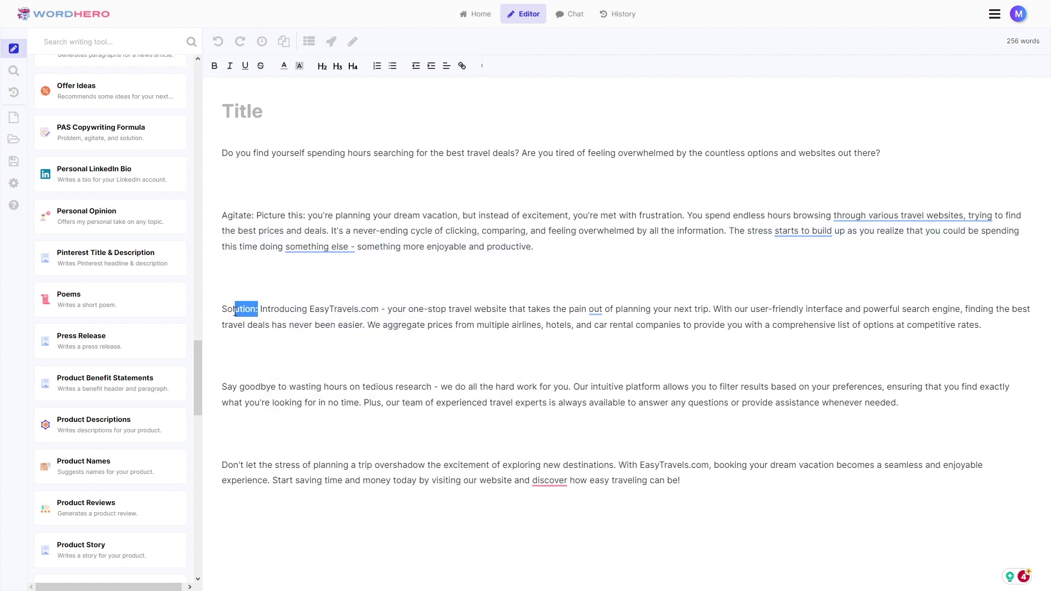
Edit the Agitate paragraph, removing the colon after 'Agitate'.
left_click_drag(261, 308, 222, 308)
left_click_drag(286, 215, 221, 216)
left_click(297, 215)
key("BackSpace")
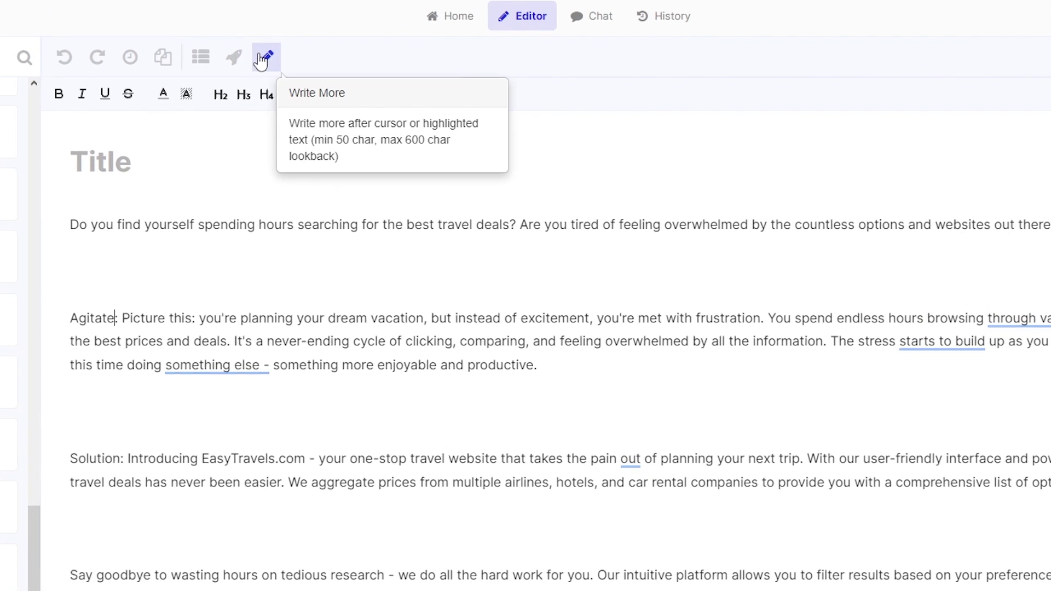
left_click(261, 60)
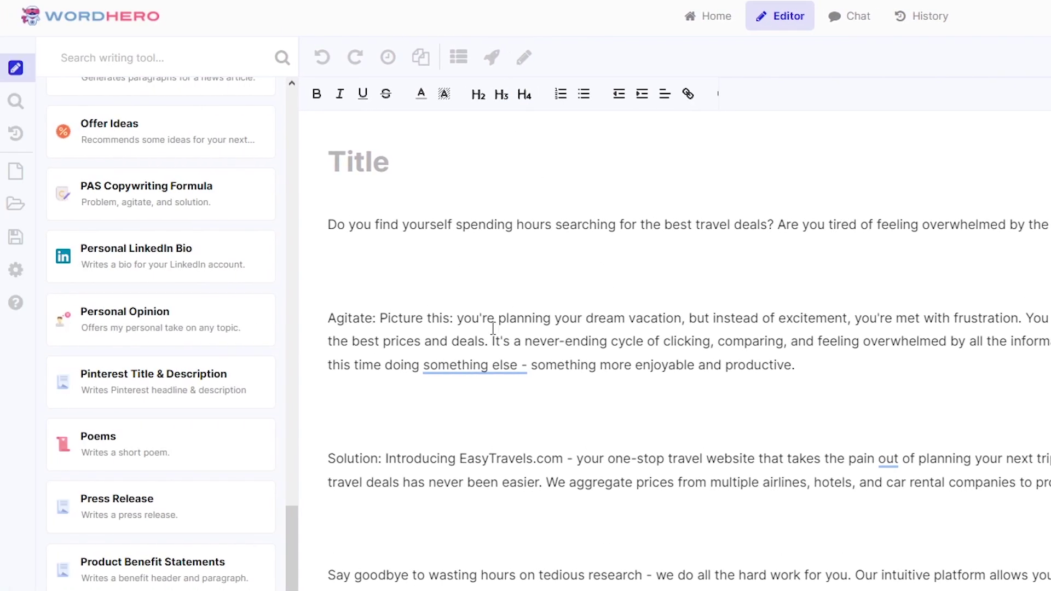
scroll(222, 410, "up", 8)
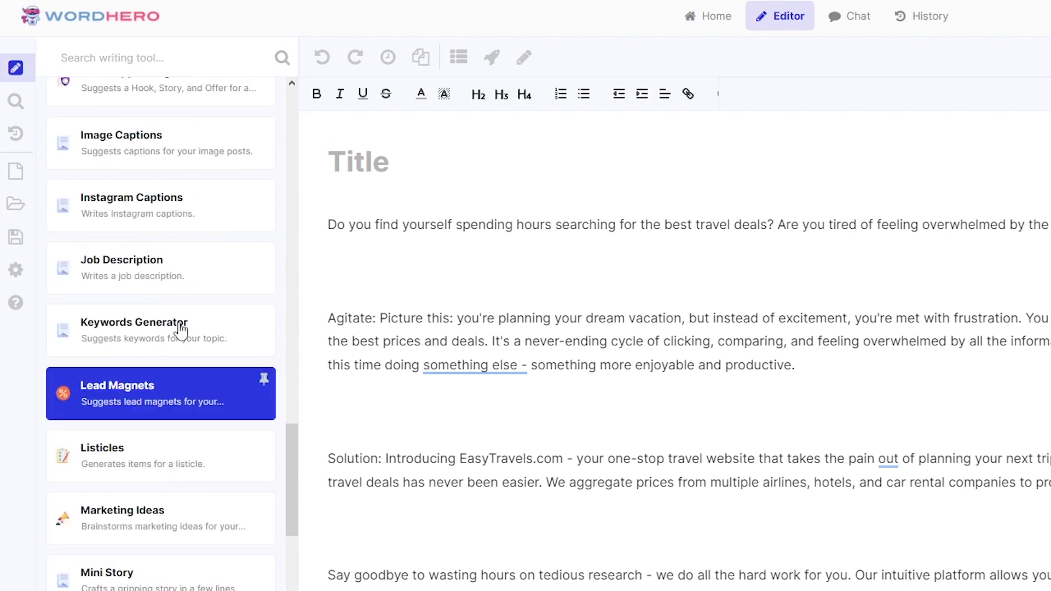
scroll(214, 369, "up", 6)
scroll(213, 525, "up", 5)
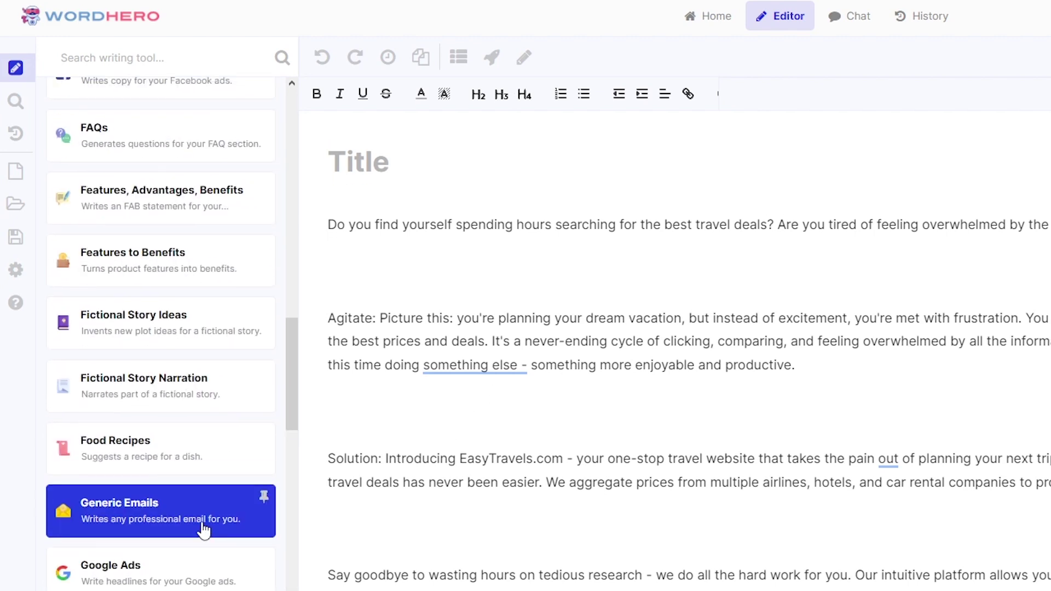
scroll(180, 410, "up", 8)
scroll(165, 410, "up", 5)
scroll(168, 484, "up", 8)
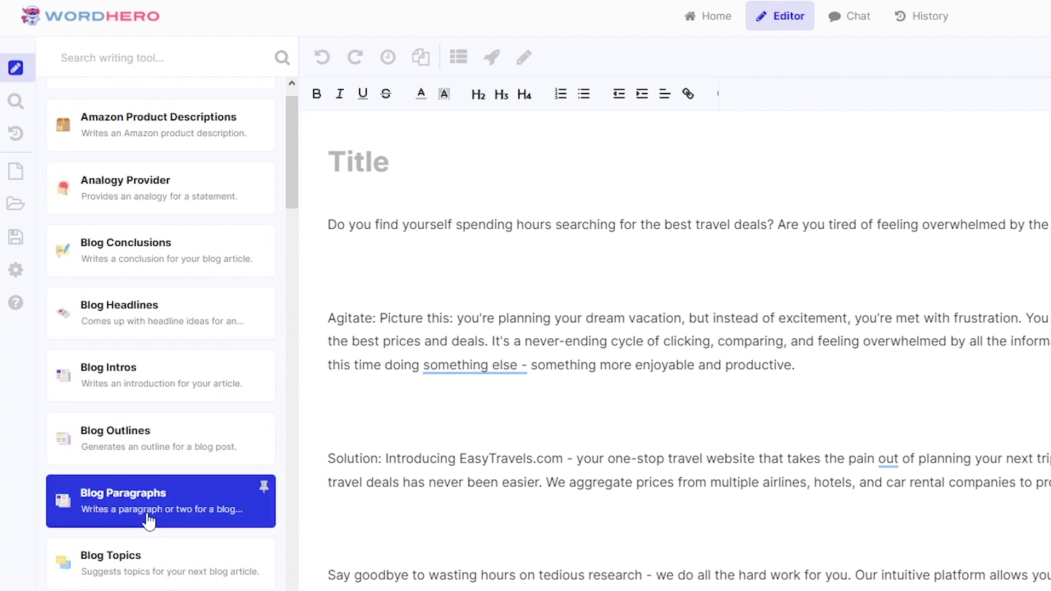
scroll(152, 492, "up", 1)
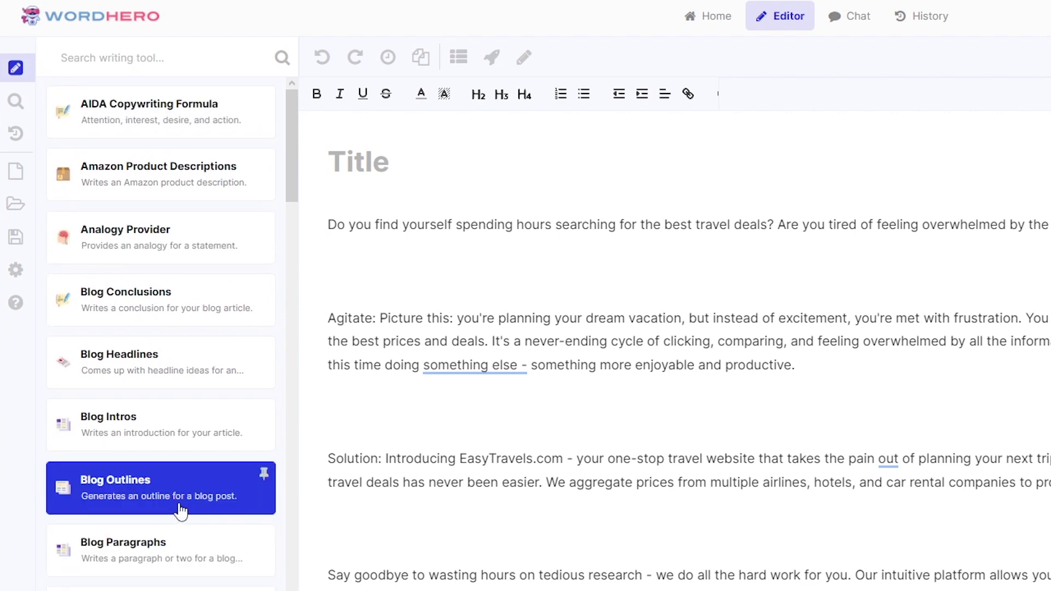
scroll(220, 489, "down", 1)
scroll(221, 476, "down", 10)
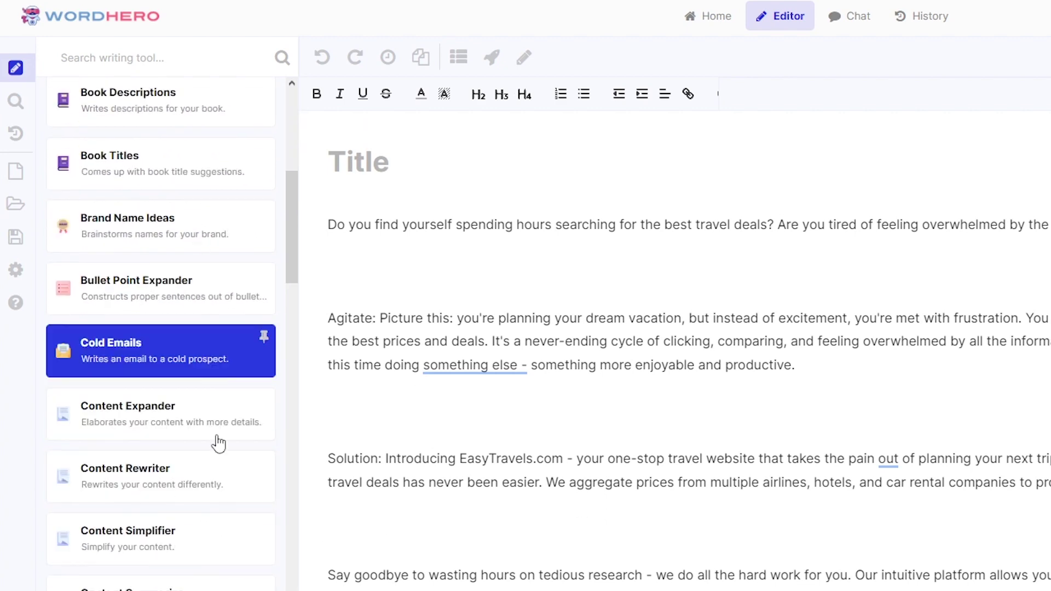
scroll(193, 480, "down", 8)
scroll(169, 521, "down", 1)
scroll(140, 541, "down", 15)
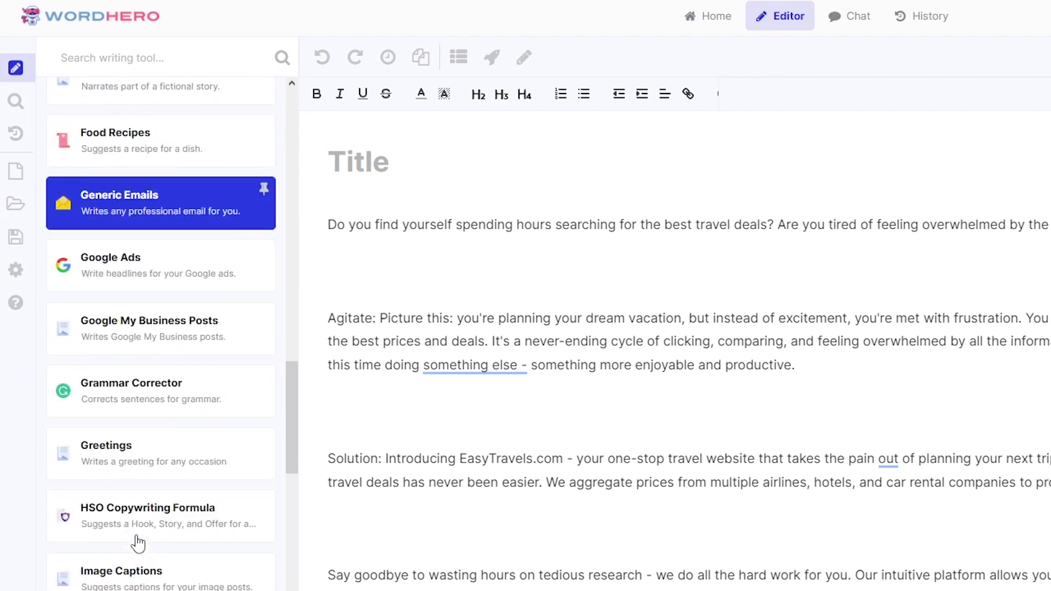
scroll(148, 518, "down", 15)
scroll(148, 521, "up", 15)
scroll(149, 518, "up", 10)
scroll(148, 517, "up", 15)
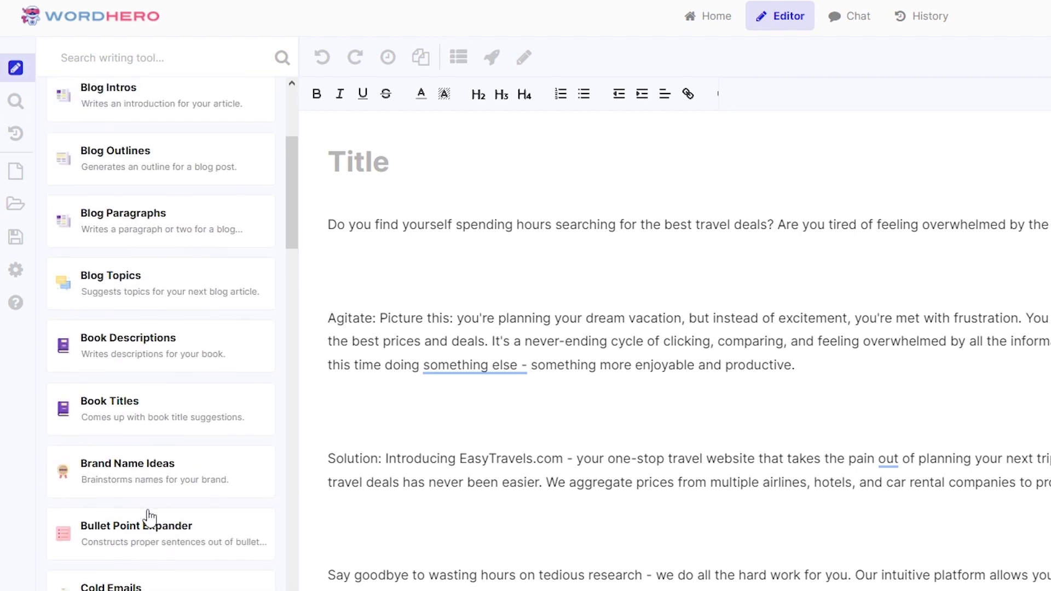
scroll(145, 516, "up", 5)
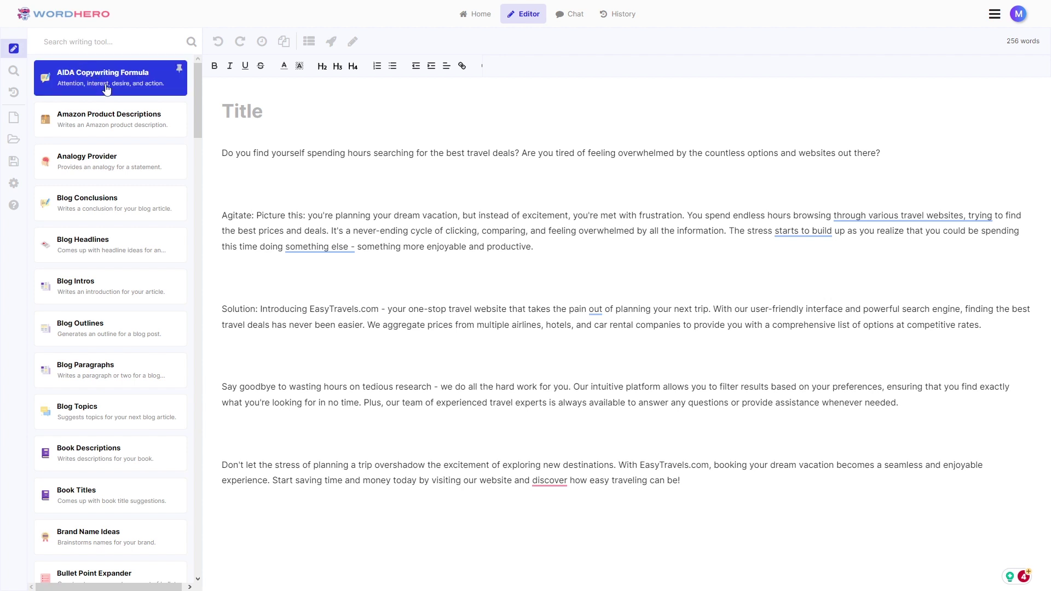
Return to the WordHero home page via the logo, leaving the 256-word copy unchanged.
left_click(83, 18)
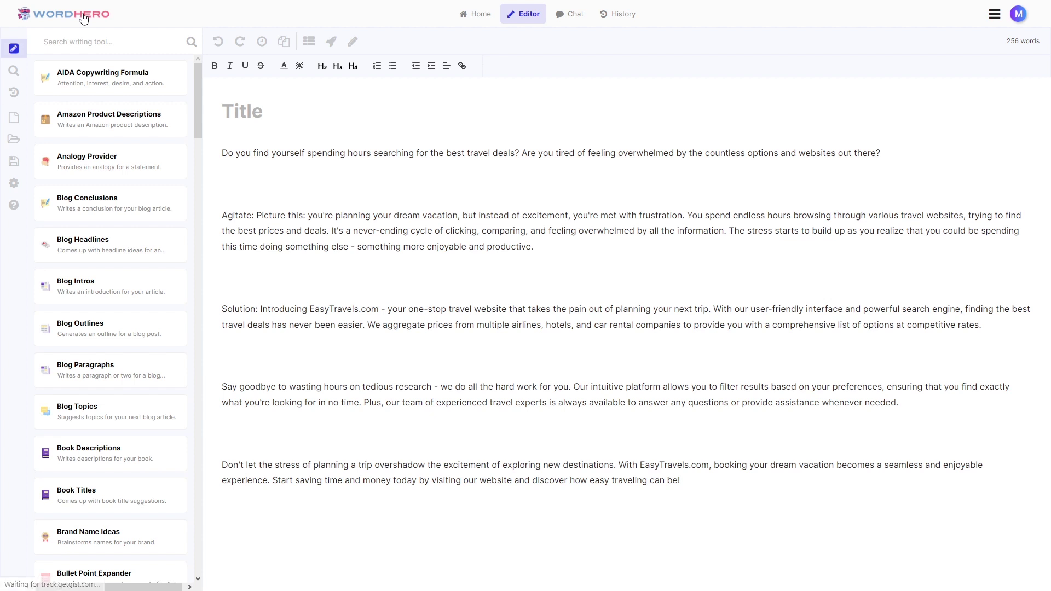